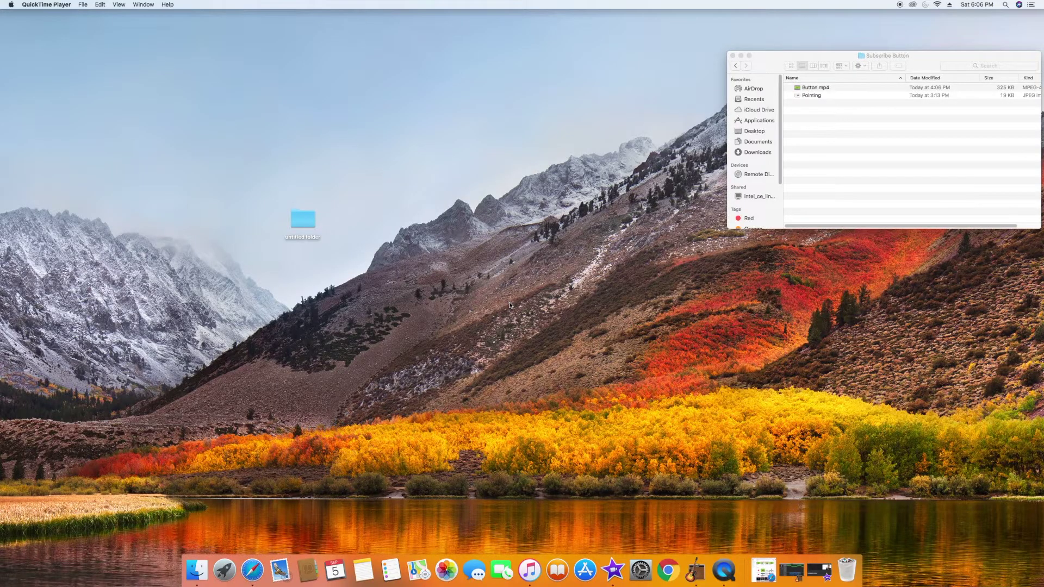
Launch iMovie from the Dock
click(613, 570)
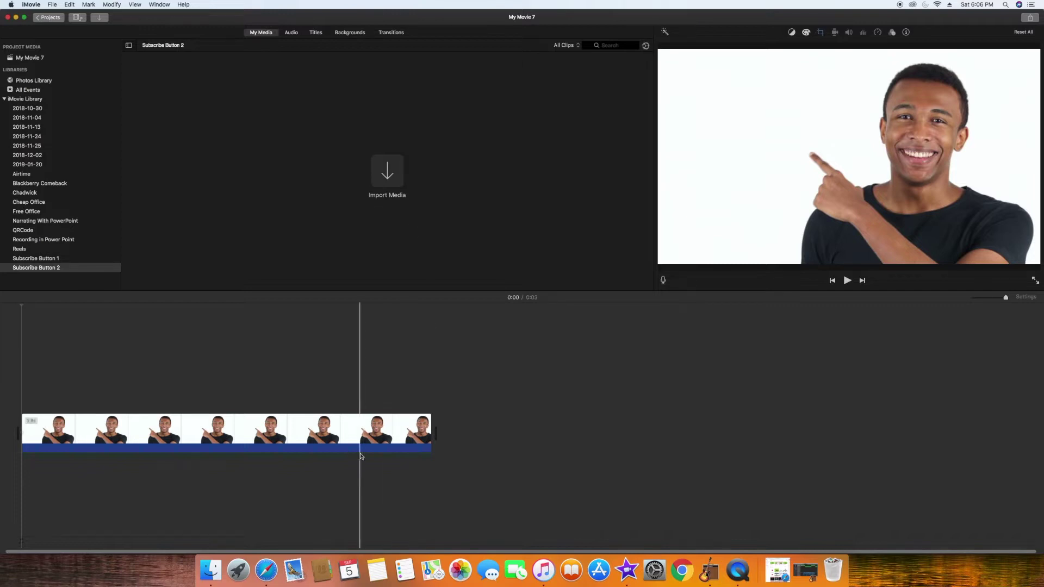
Import Button.mp4 from the Subscribe Button folder into iMovie's media, then select the pointing-man clip
click(212, 571)
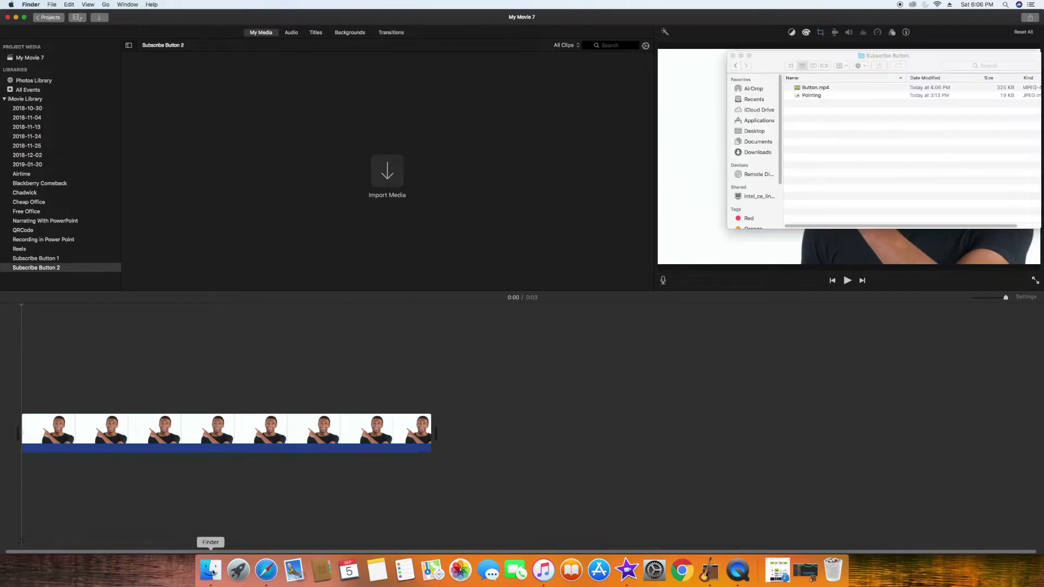
drag(798, 89, 362, 160)
click(361, 160)
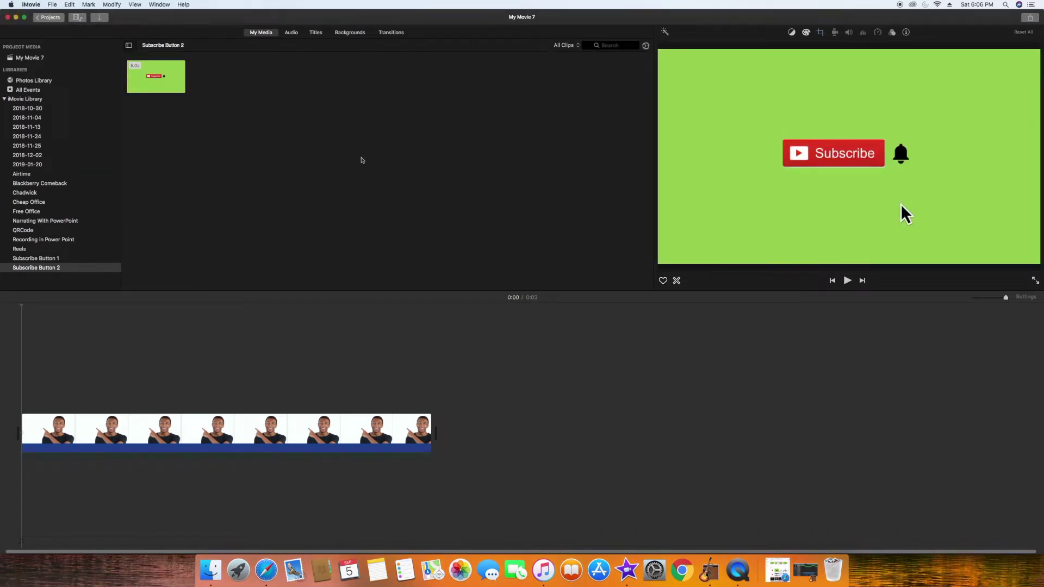
click(195, 423)
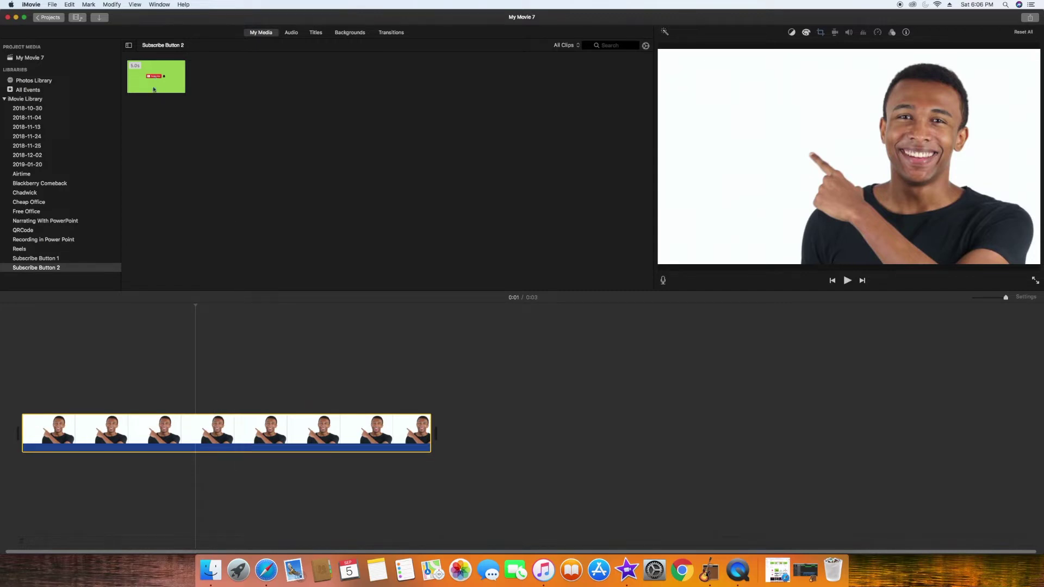
Stack Button.mp4 above the pointing-man clip and apply the Green/Blue Screen overlay
drag(151, 77, 88, 396)
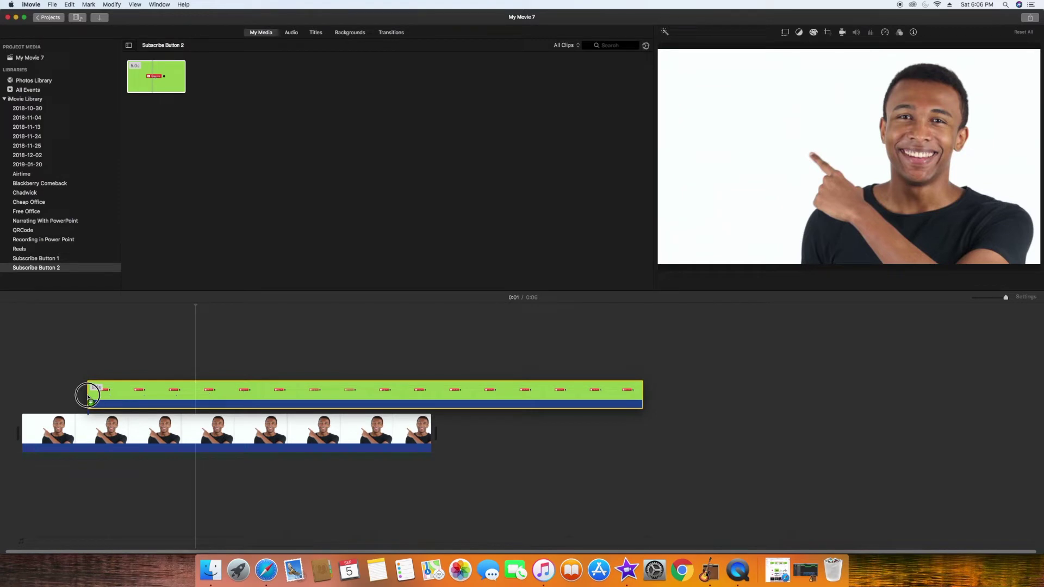
drag(88, 395, 89, 396)
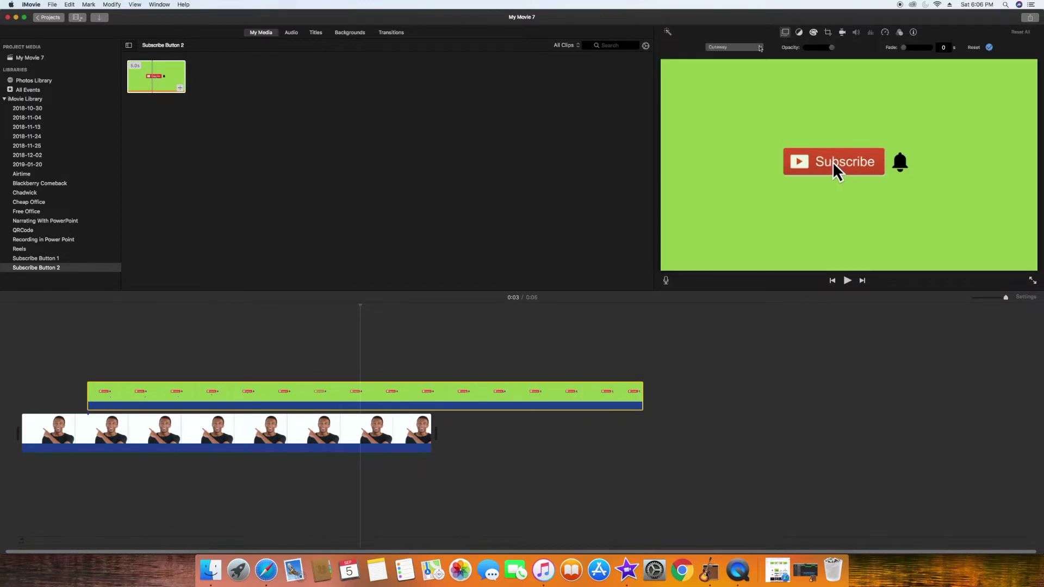
click(759, 47)
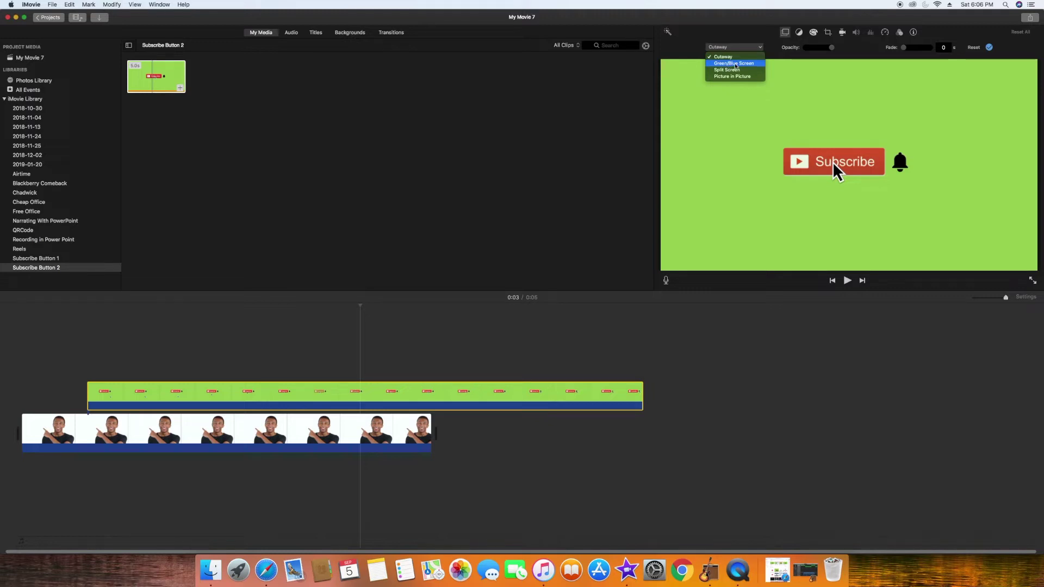
click(735, 63)
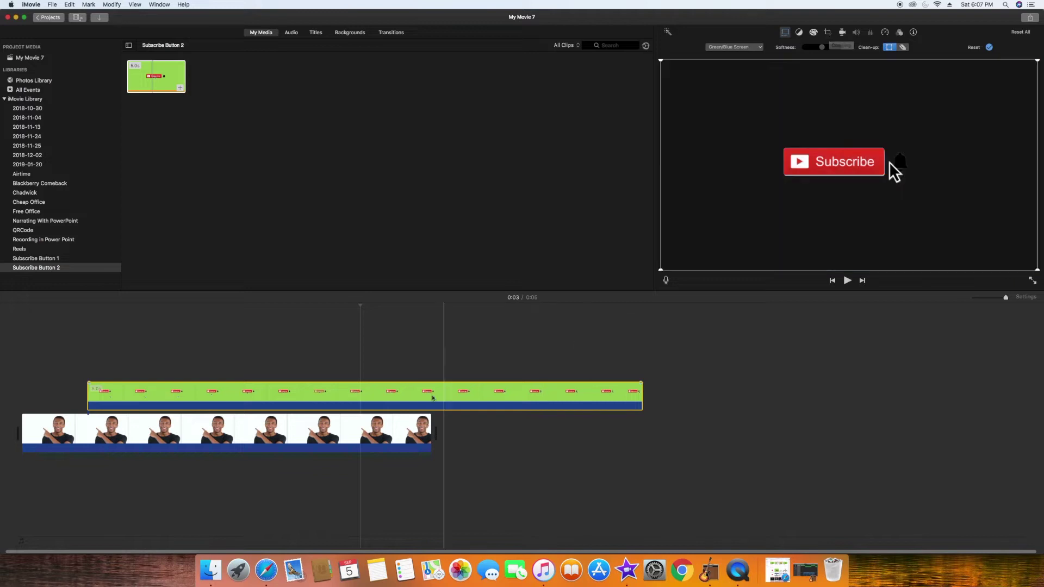
Crop the pointing-man photo tighter around him and preview the composite
click(347, 435)
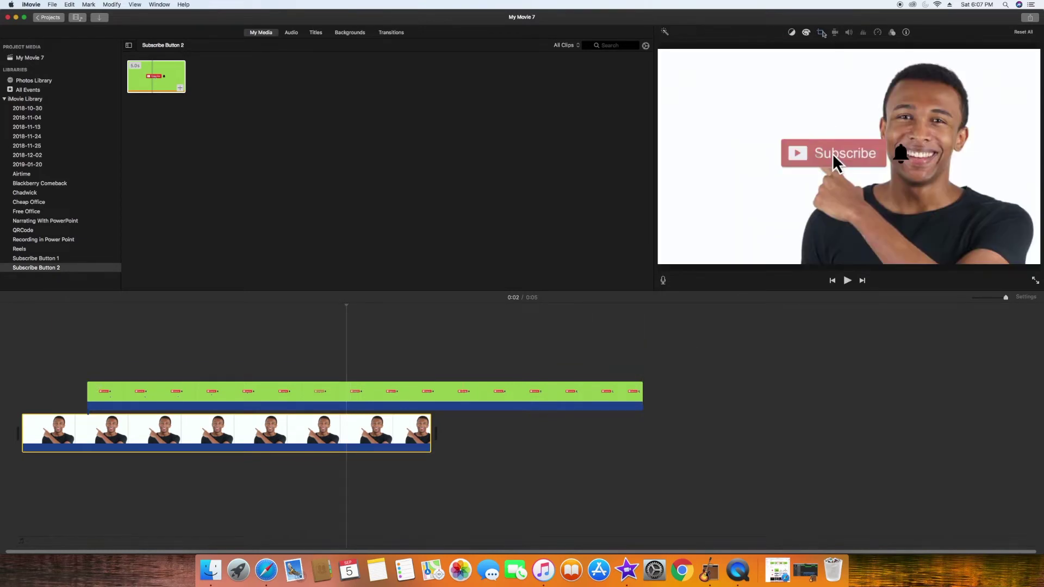
click(820, 32)
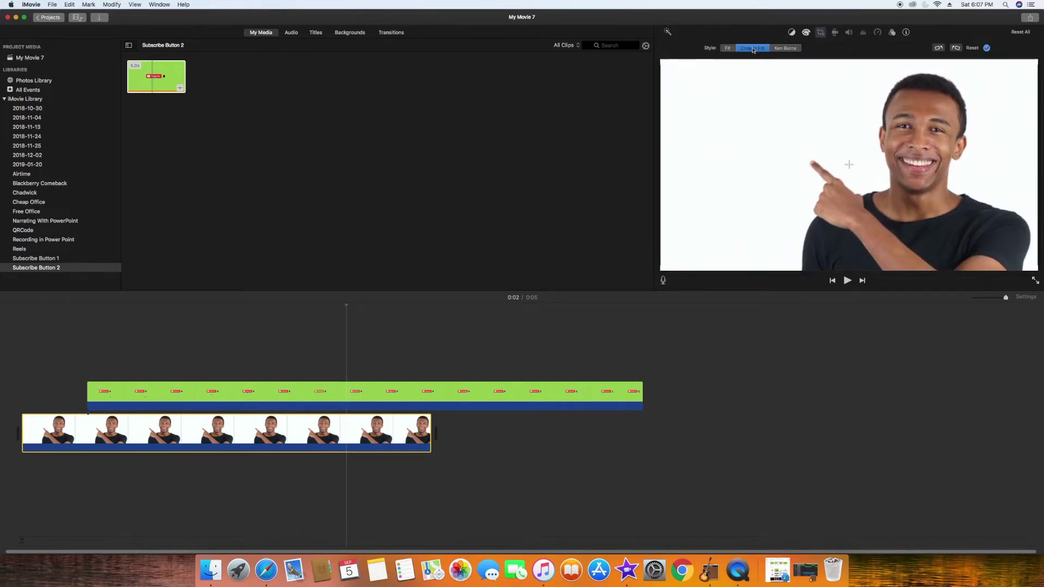
click(1030, 271)
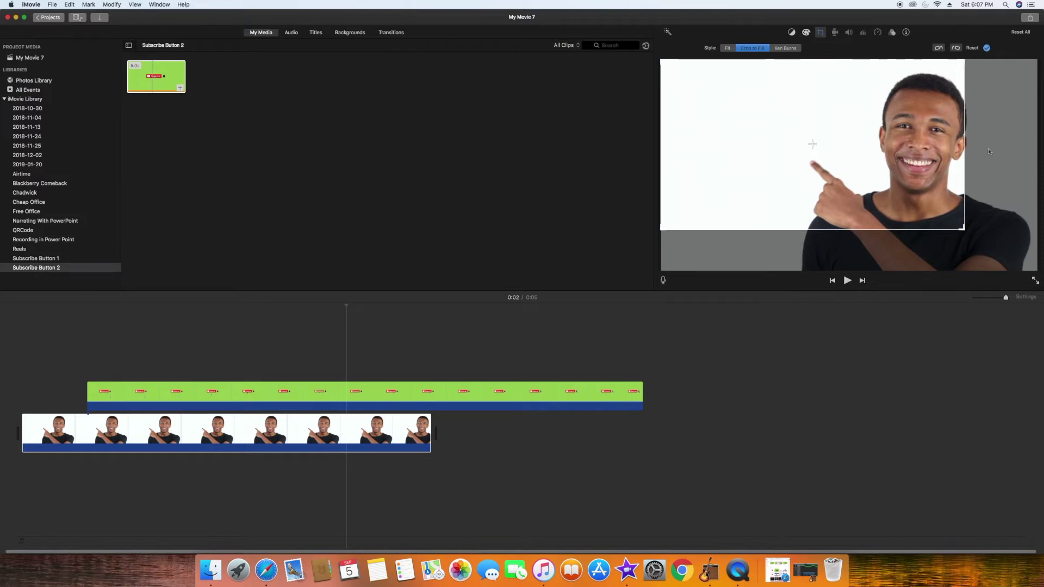
click(820, 33)
key(\)
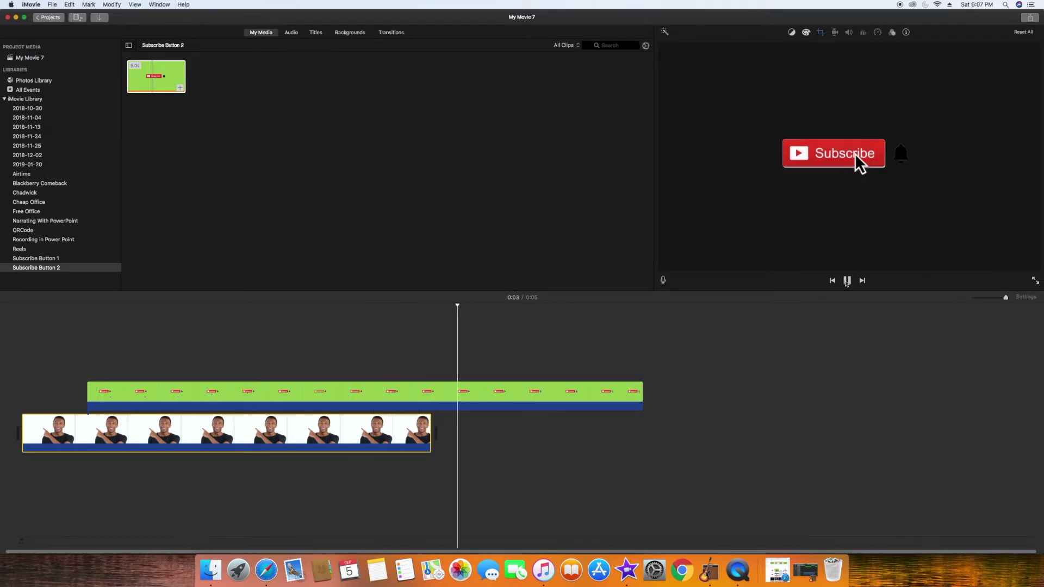
click(846, 282)
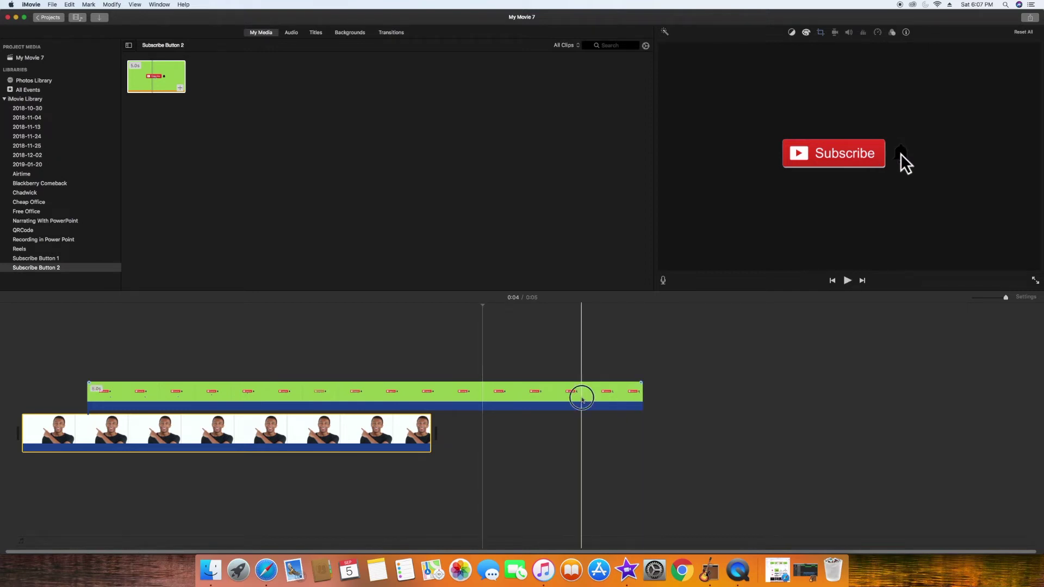
Set the Subscribe button clip's speed to Fast and preview the result
click(580, 397)
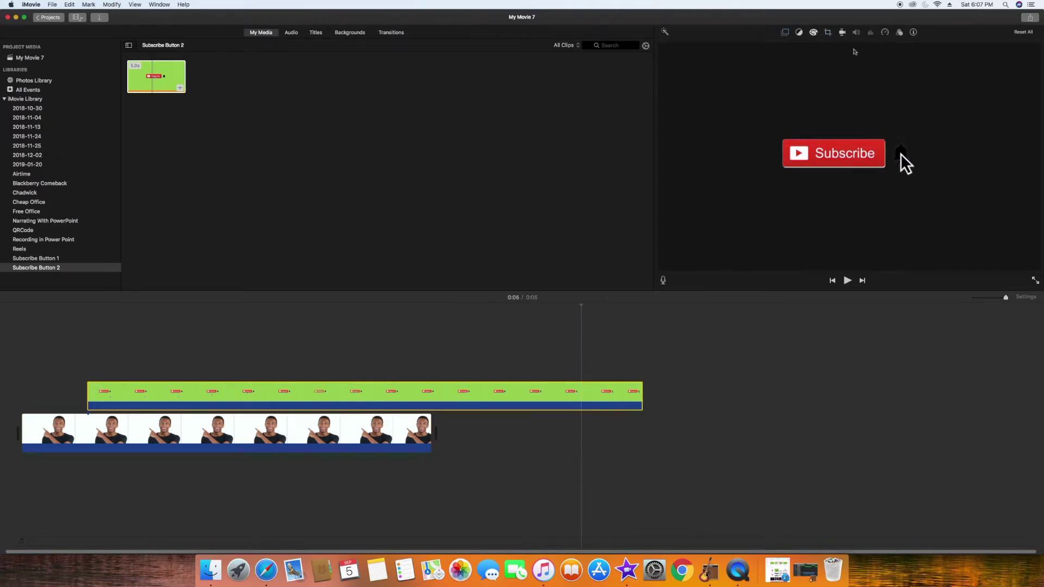
click(884, 32)
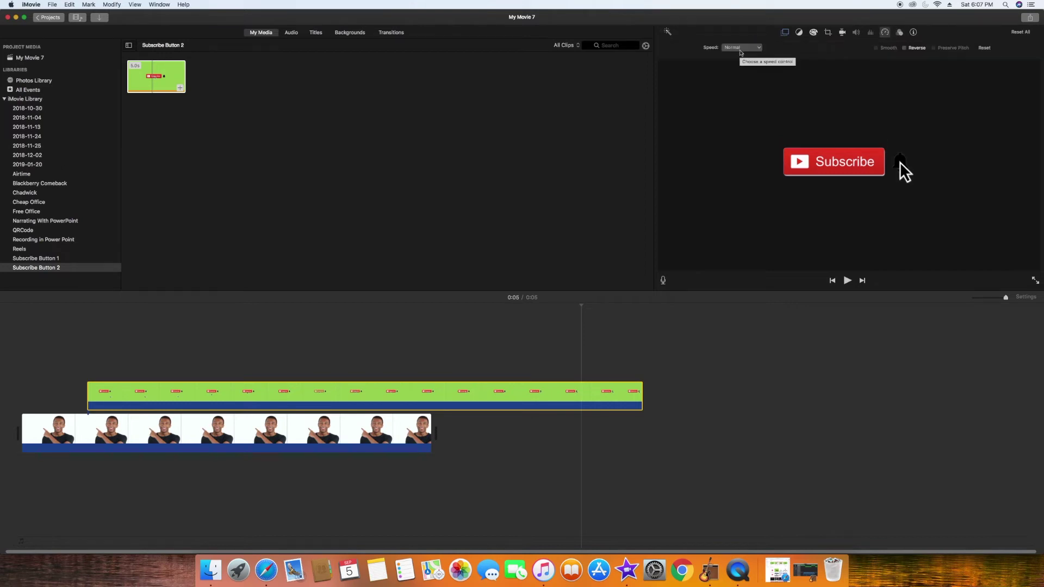
click(740, 49)
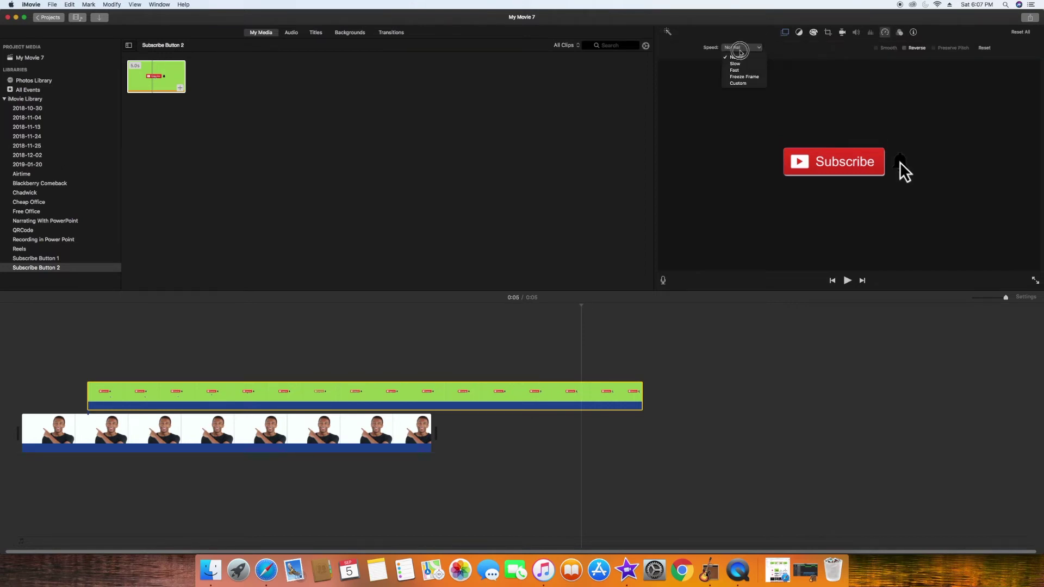
click(737, 71)
click(847, 280)
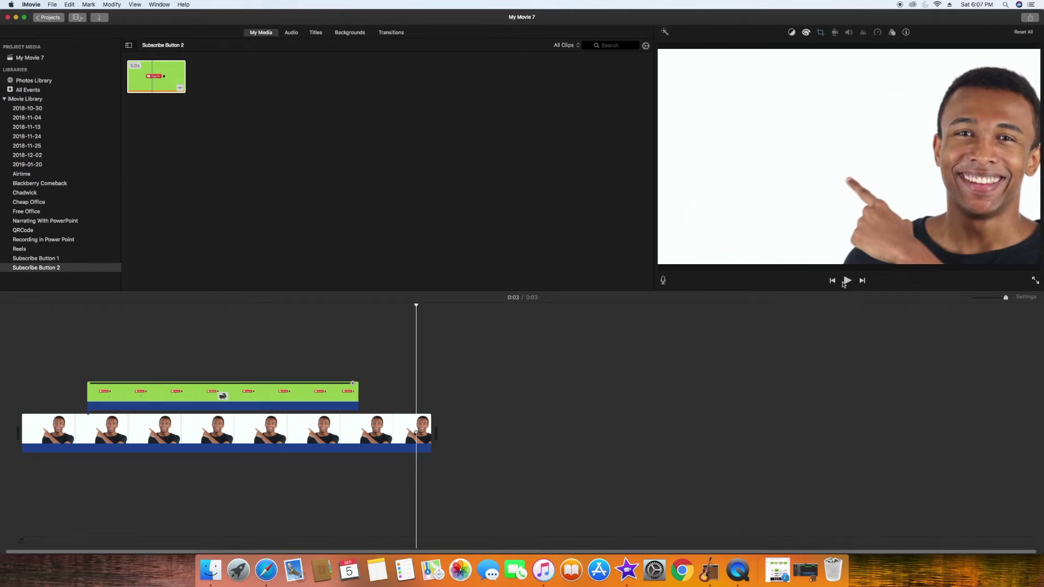
Add the Bottle Cork sound effect beneath the video clips
click(291, 33)
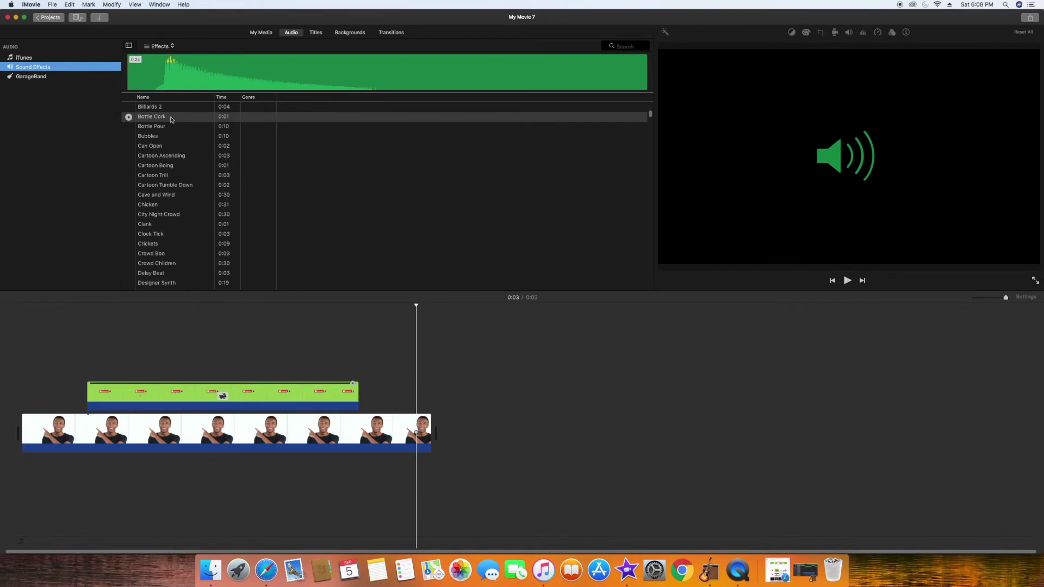
click(153, 119)
drag(152, 118, 212, 462)
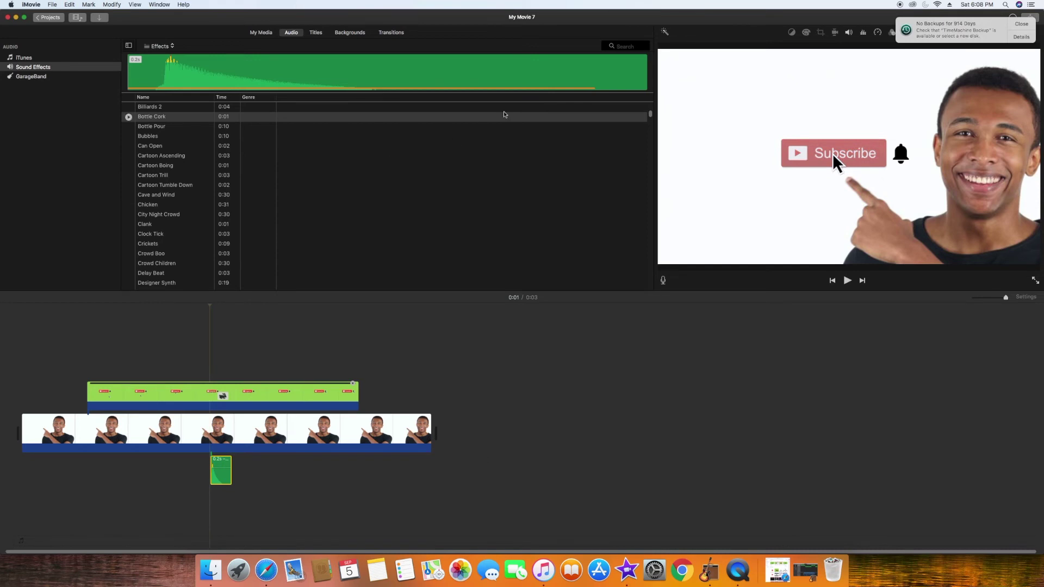
Search sound effects for 'coin' and add Coin Drop on Concrete to the timeline
click(618, 46)
text(coin)
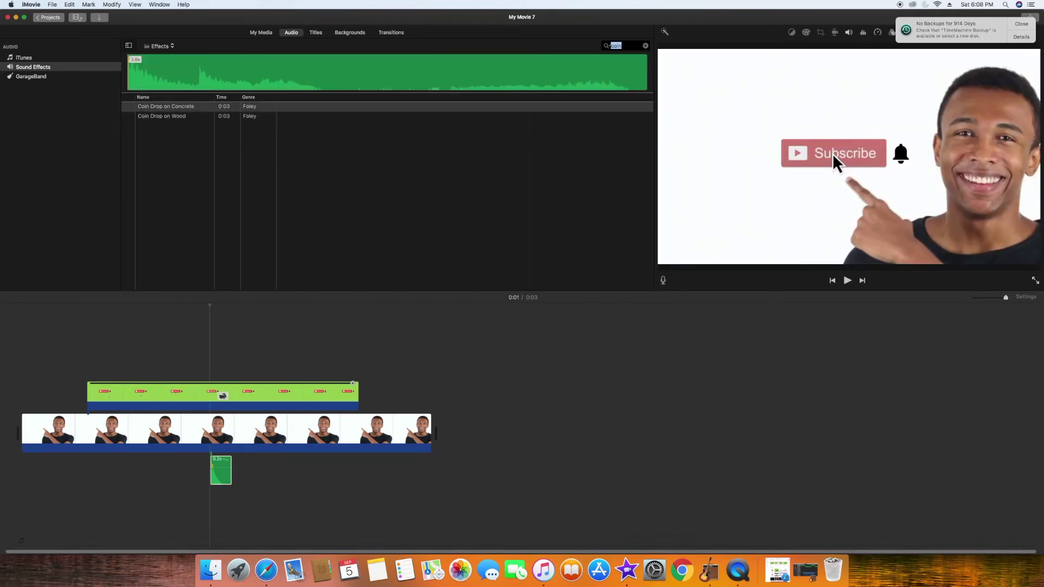
drag(135, 106, 297, 459)
Place Coin Drop on Concrete below the video, starting slightly later
click(313, 351)
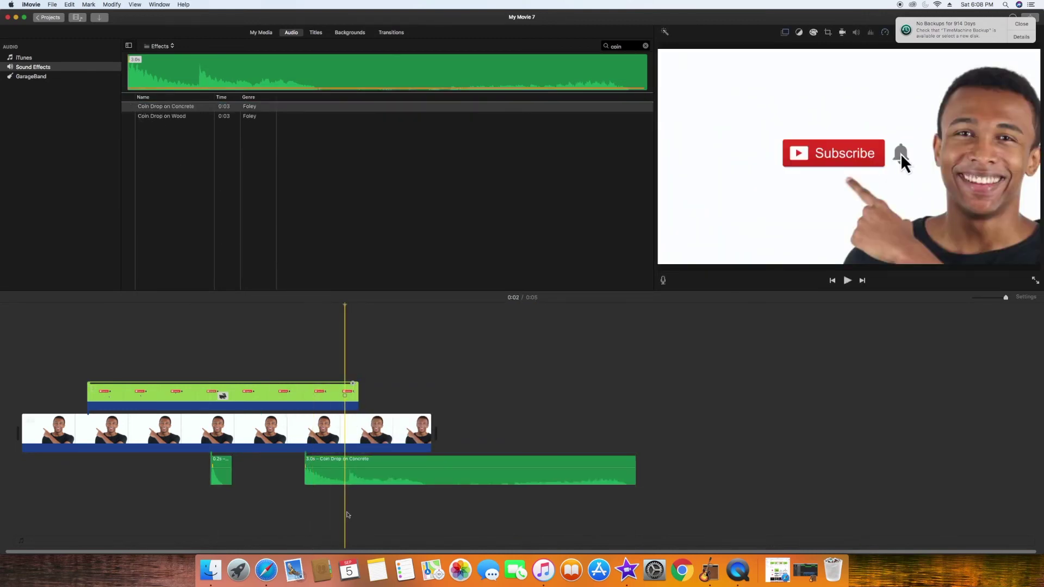
click(373, 482)
drag(349, 482, 389, 481)
Split the coin sound and delete the 2.6-second remainder, keeping 0.4 seconds
right_click(389, 481)
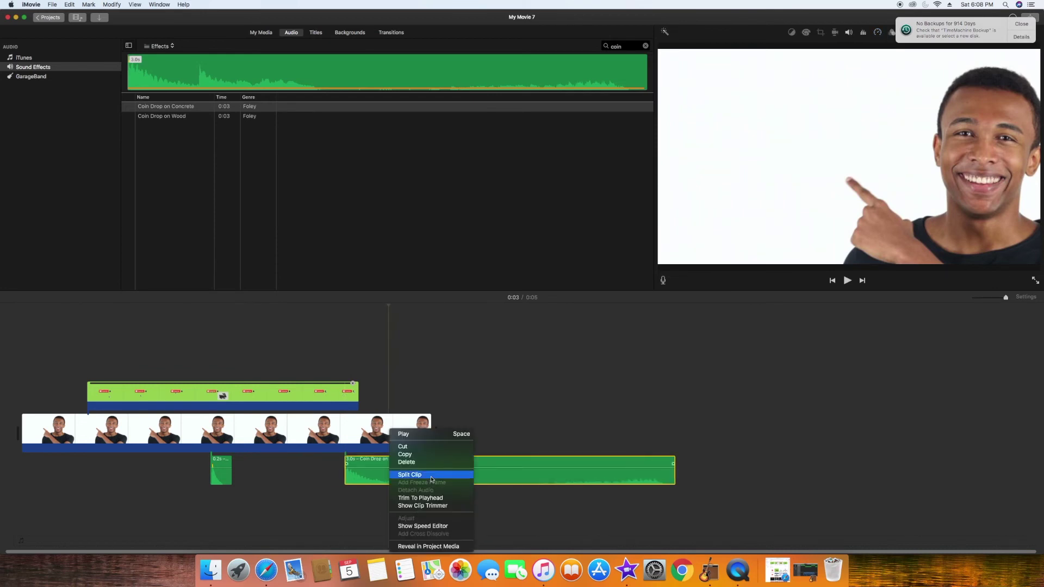
click(432, 474)
click(415, 471)
right_click(415, 470)
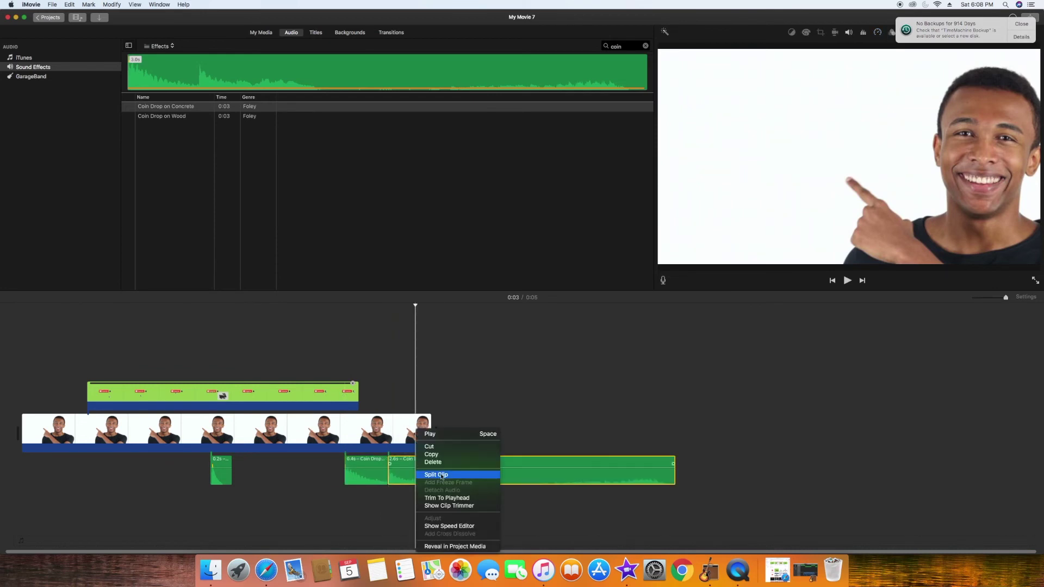
click(444, 462)
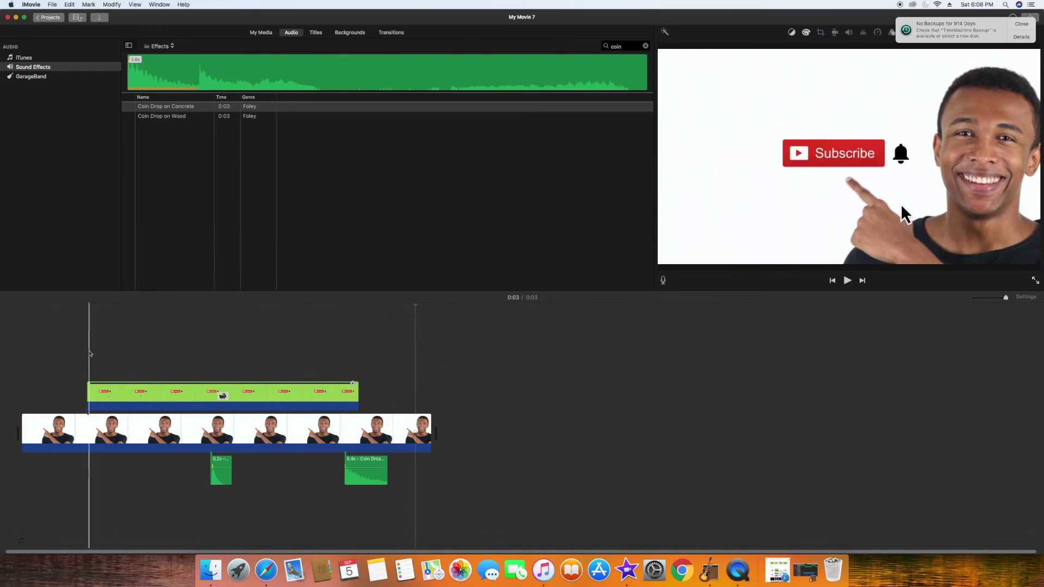
click(846, 280)
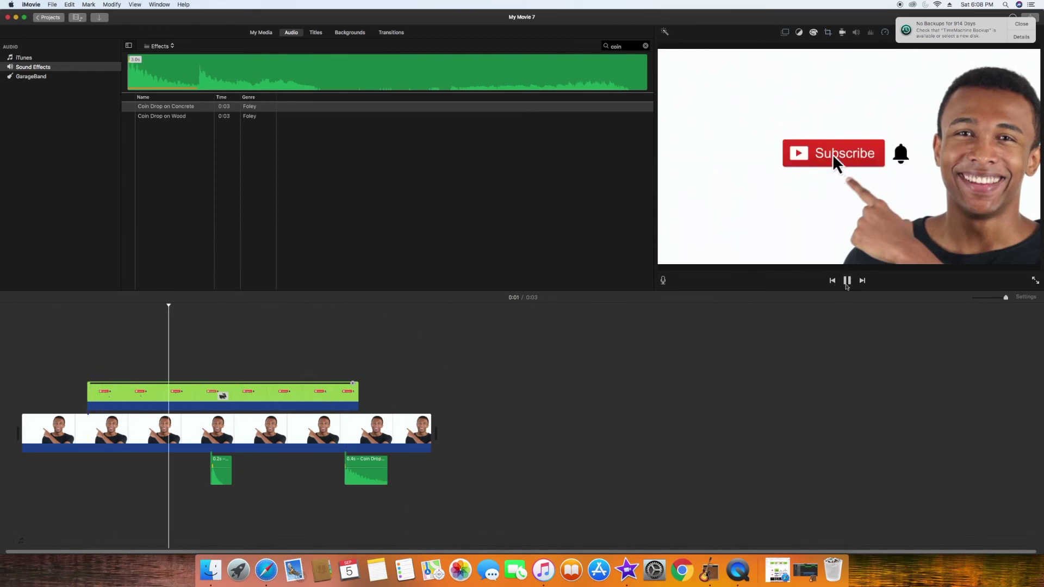